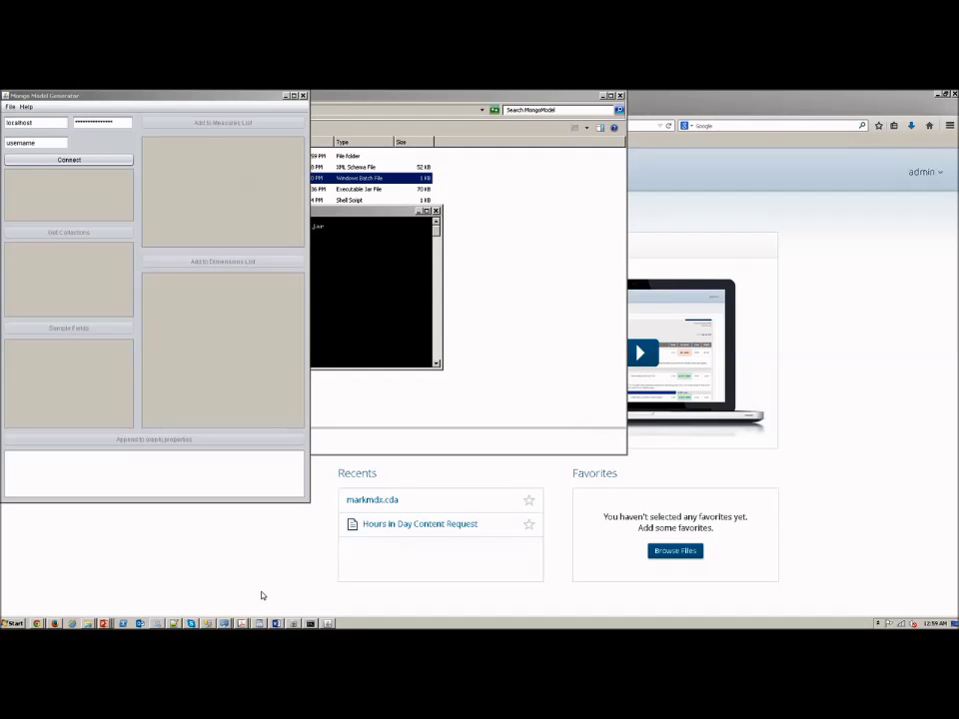
# Step: Inspect the Foodmart sales document fields in Robomongo, then go back to Mongo Model Generator
pyautogui.click(293, 623)
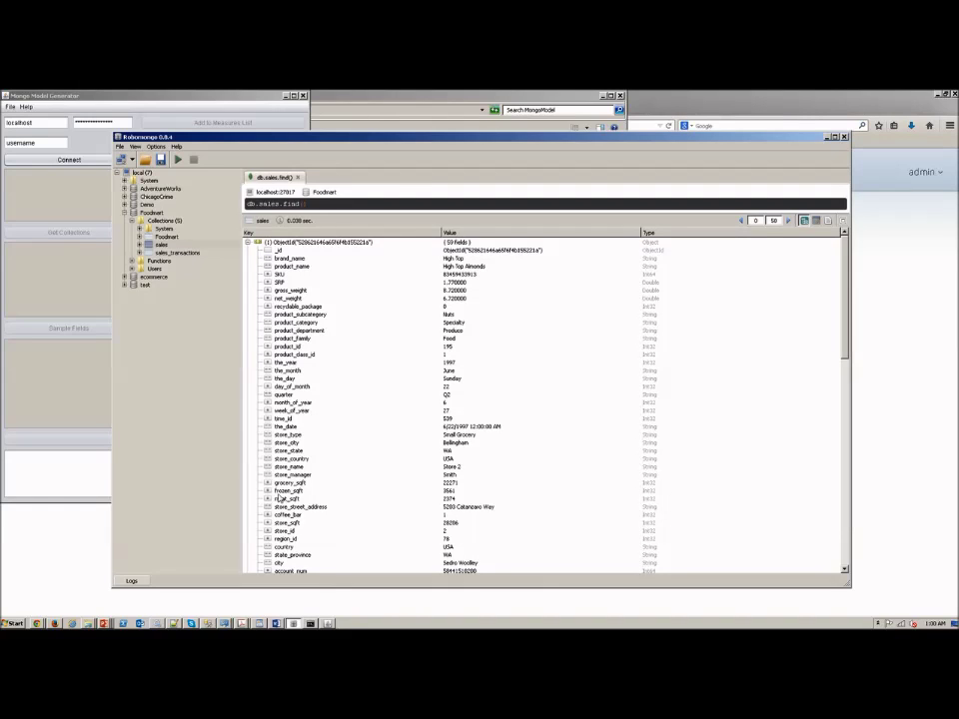
pyautogui.click(72, 145)
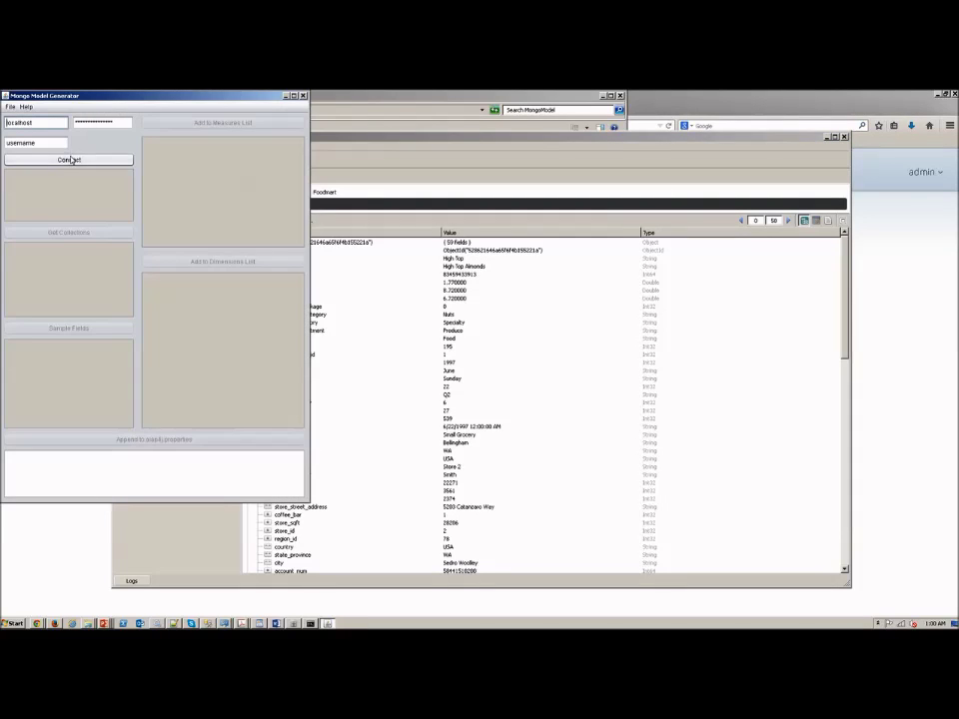
# Step: Connect to MongoDB, choose the Foodmart database and sales collection, and load sample fields
pyautogui.click(70, 159)
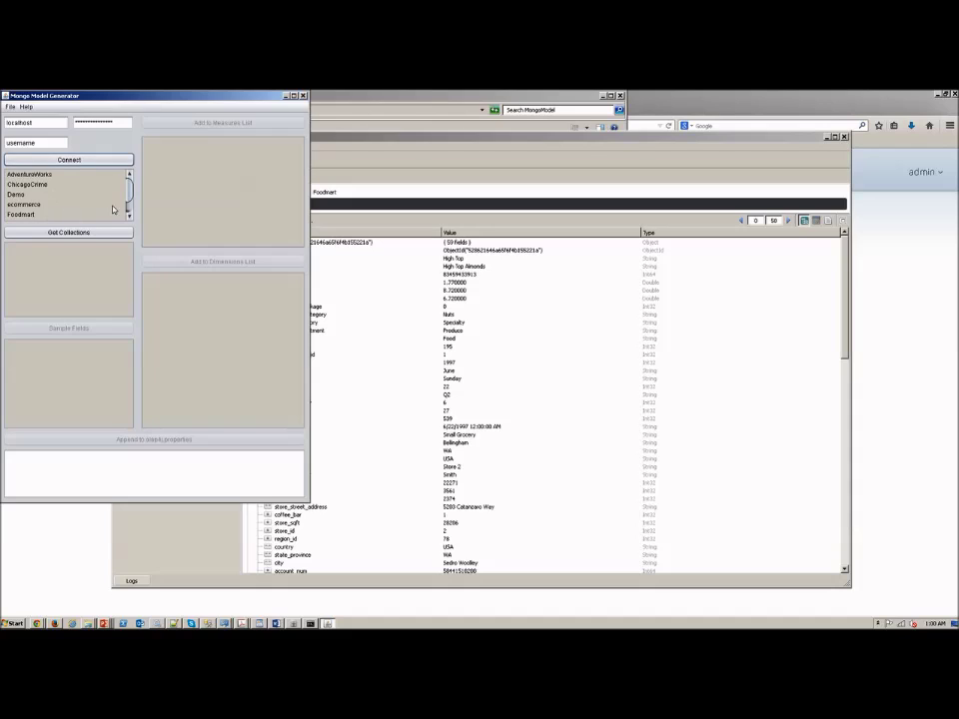
pyautogui.scroll(-1, 118, 207)
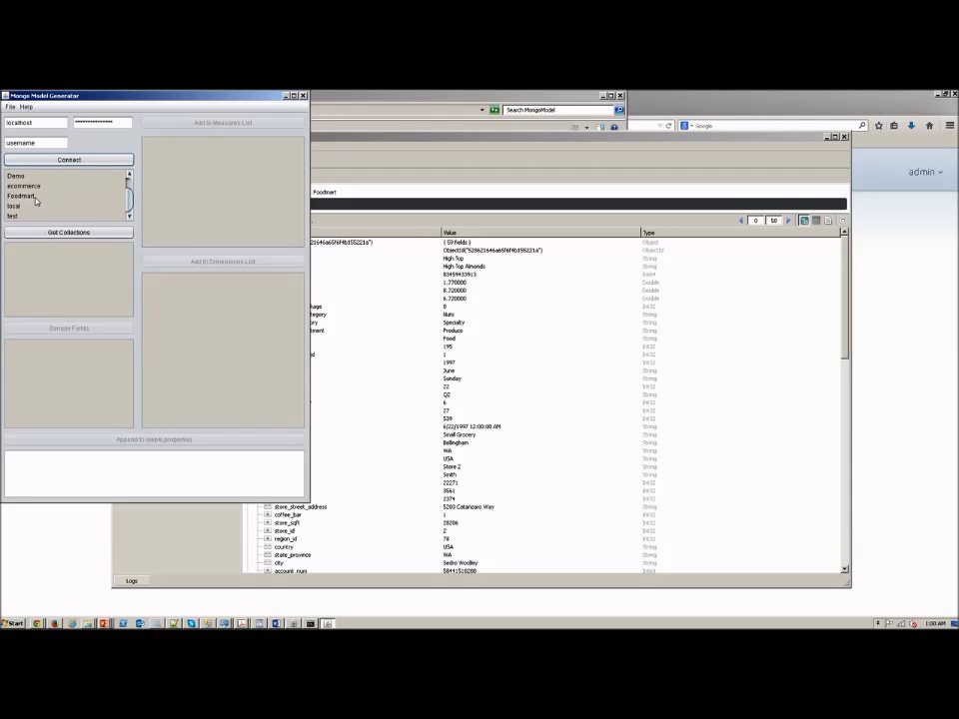
pyautogui.click(61, 197)
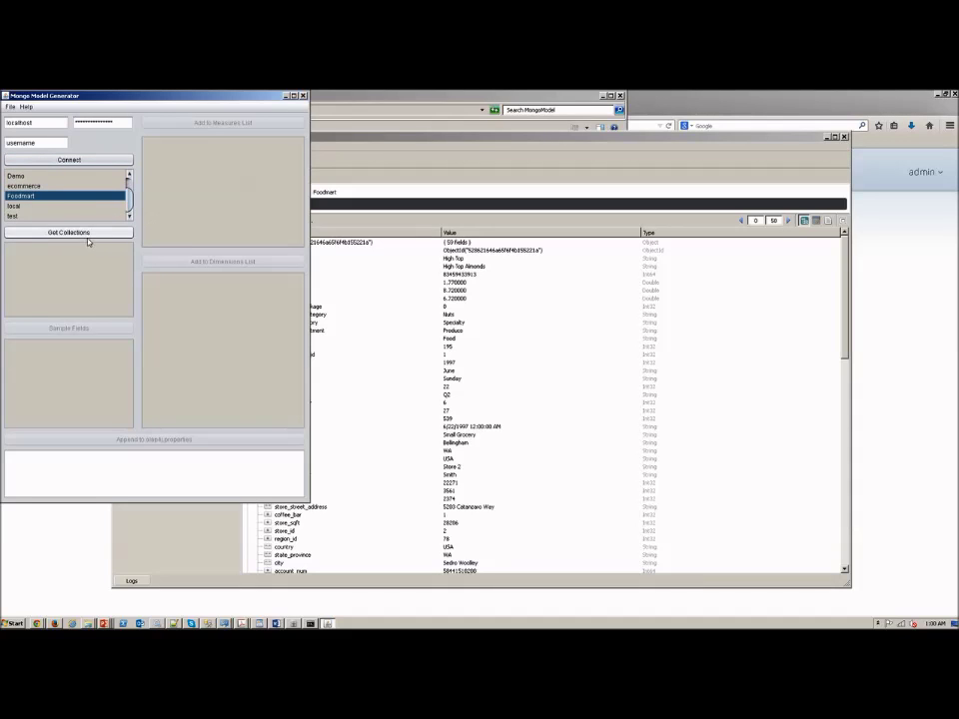
pyautogui.click(50, 234)
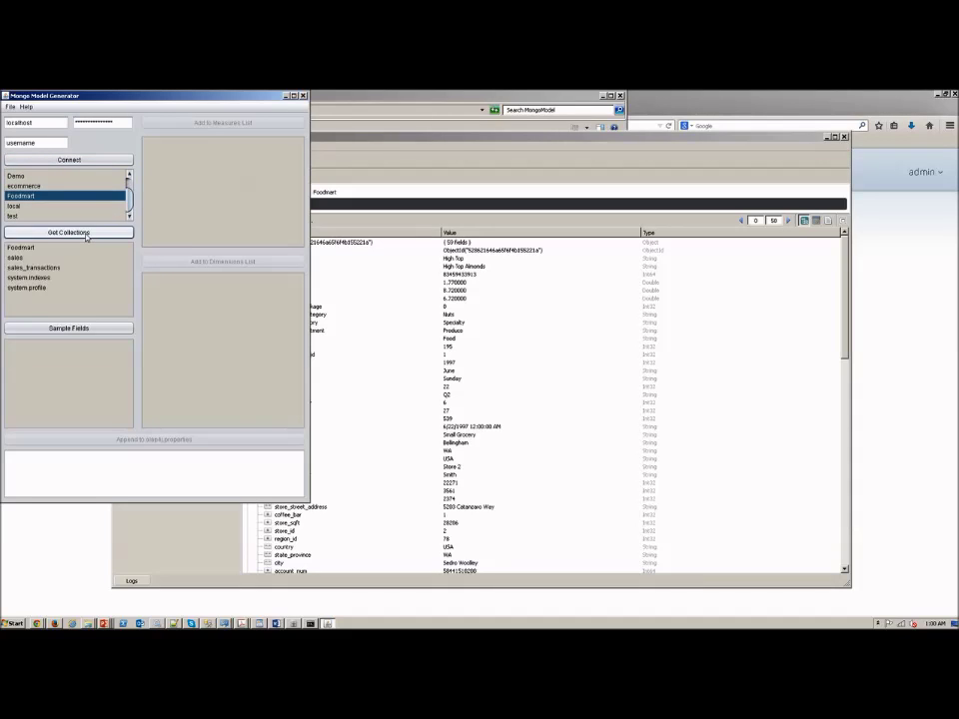
pyautogui.click(29, 257)
pyautogui.click(70, 327)
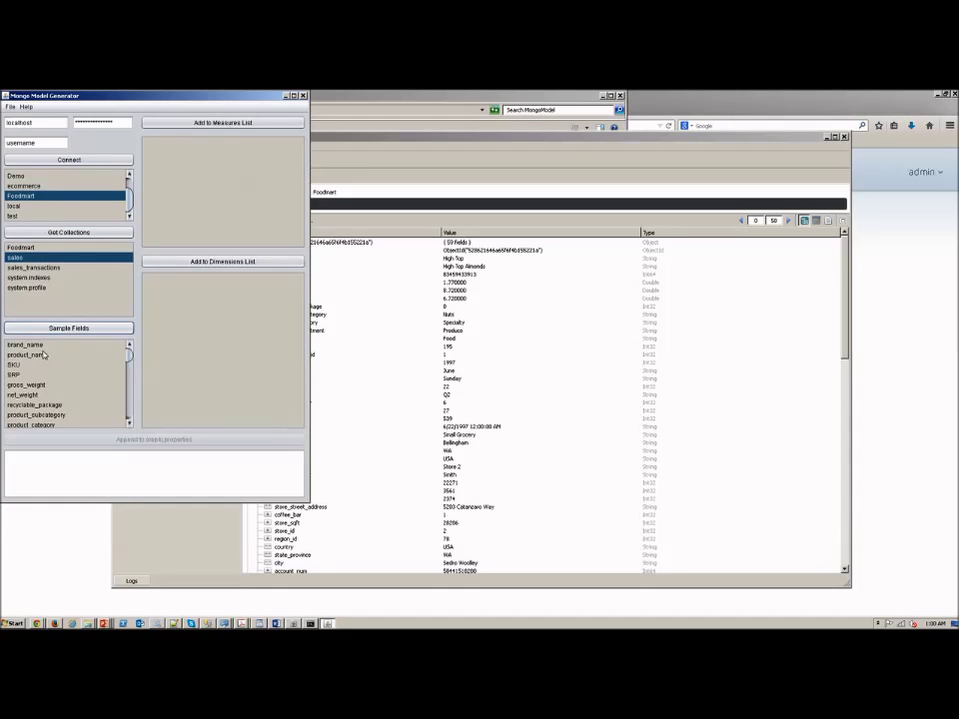
# Step: Add brand_name and product_name as dimensions and store_sales as a measure, then start a new model
pyautogui.click(30, 345)
pyautogui.click(189, 262)
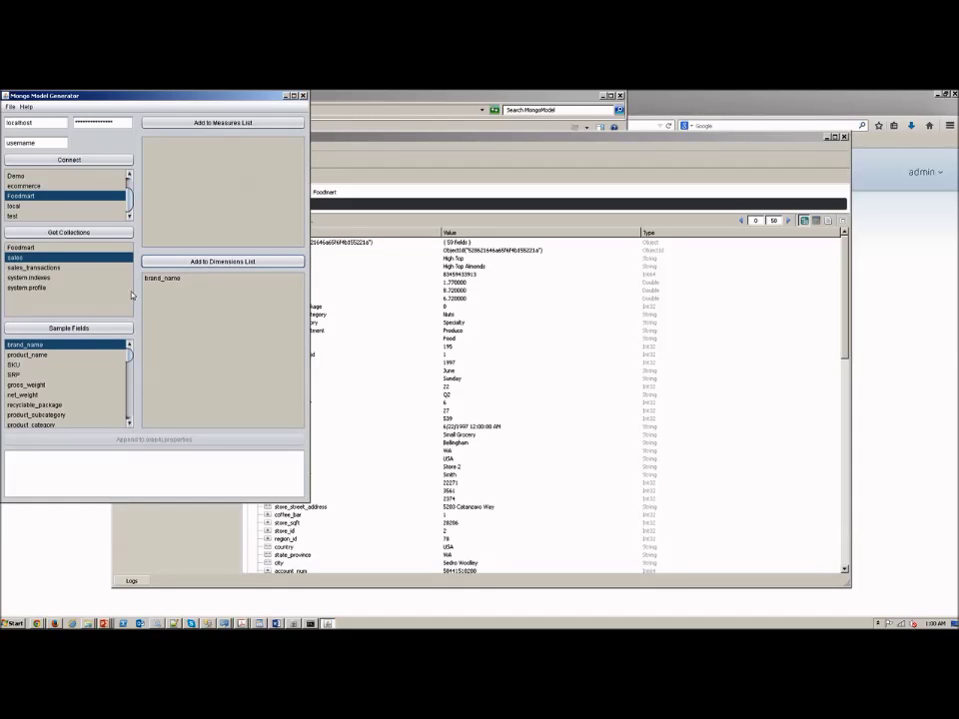
pyautogui.click(27, 354)
pyautogui.click(184, 261)
pyautogui.moveTo(128, 350); pyautogui.dragTo(141, 419)
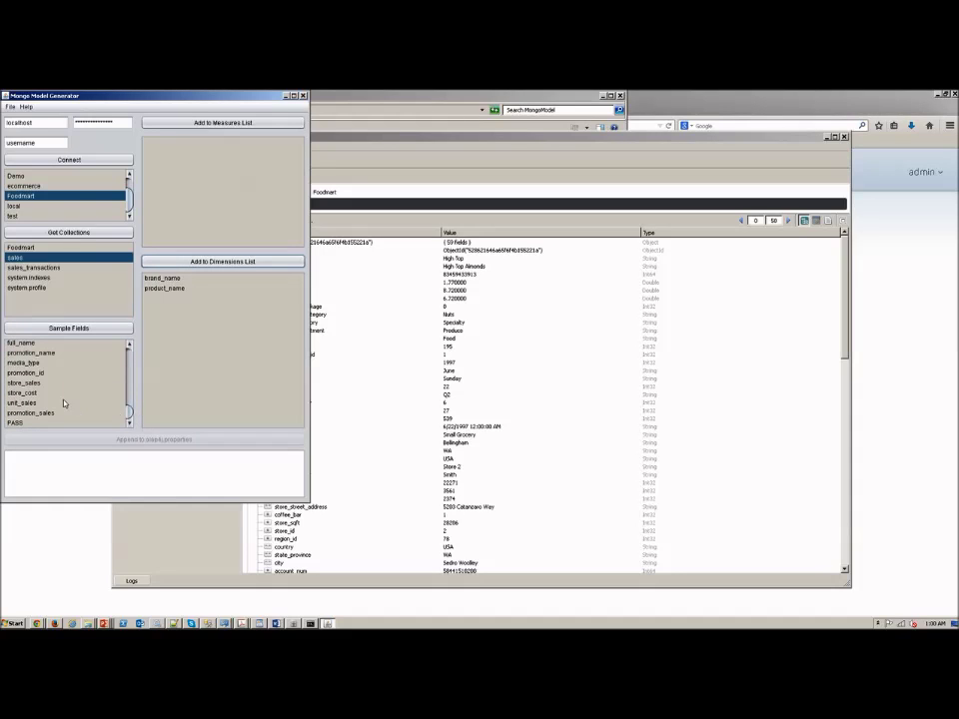
pyautogui.click(34, 383)
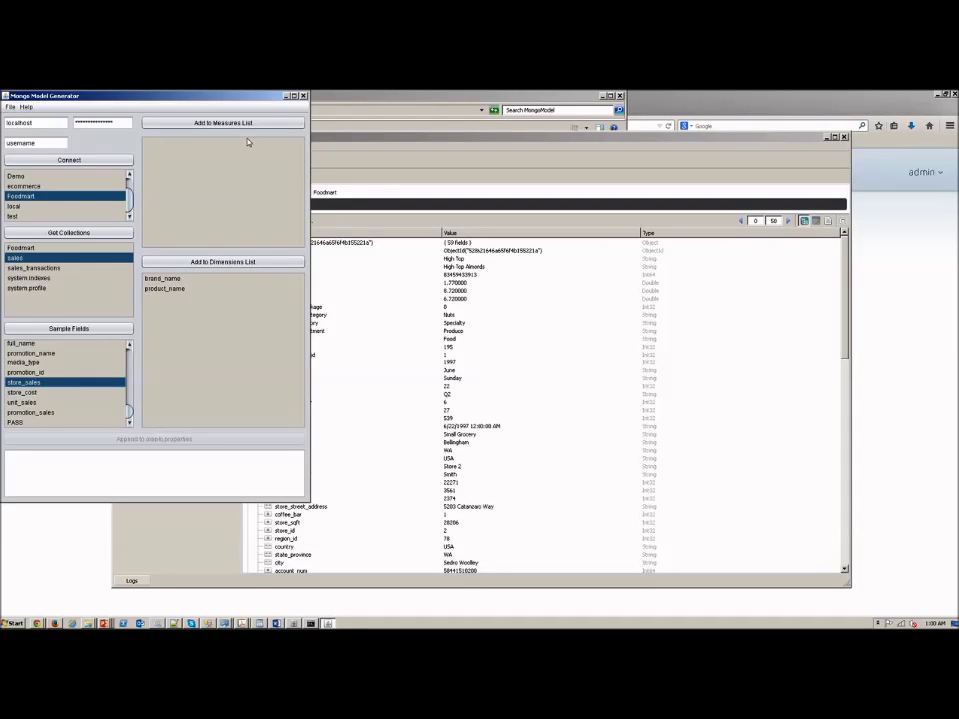
pyautogui.click(205, 124)
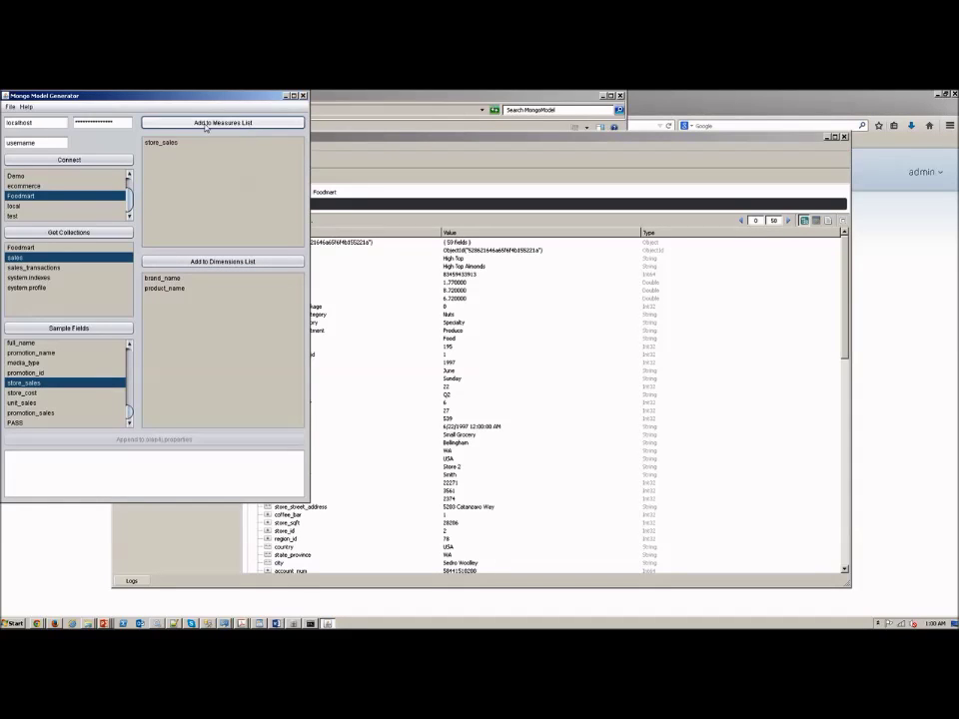
pyautogui.click(10, 106)
pyautogui.click(23, 118)
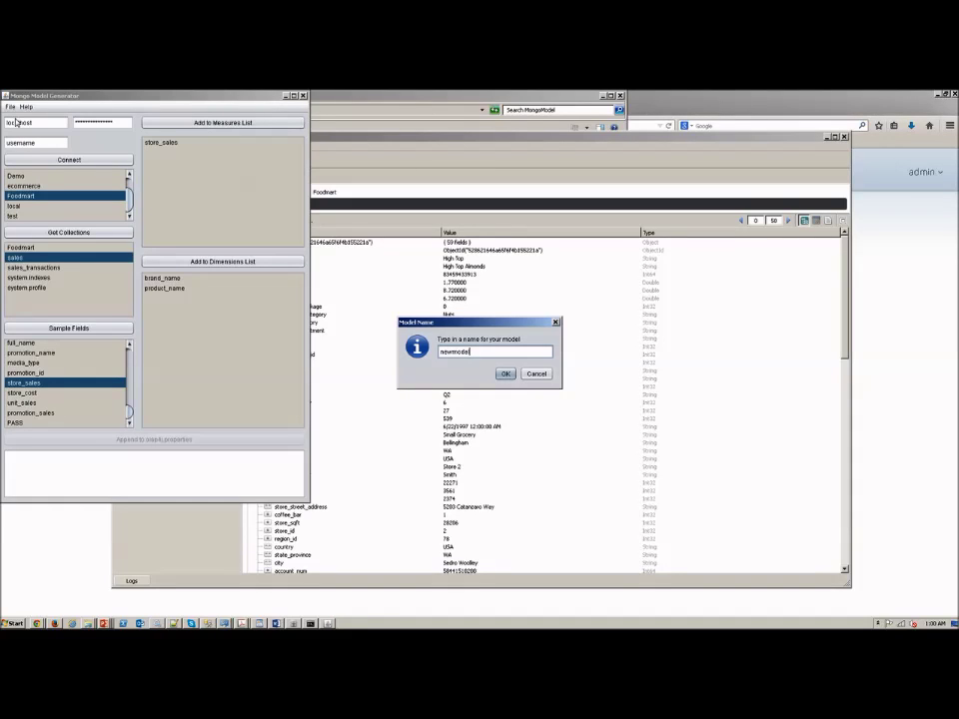
# Step: Generate the model as newmodel and append its connection entry to olap4j.properties
pyautogui.press('Return')
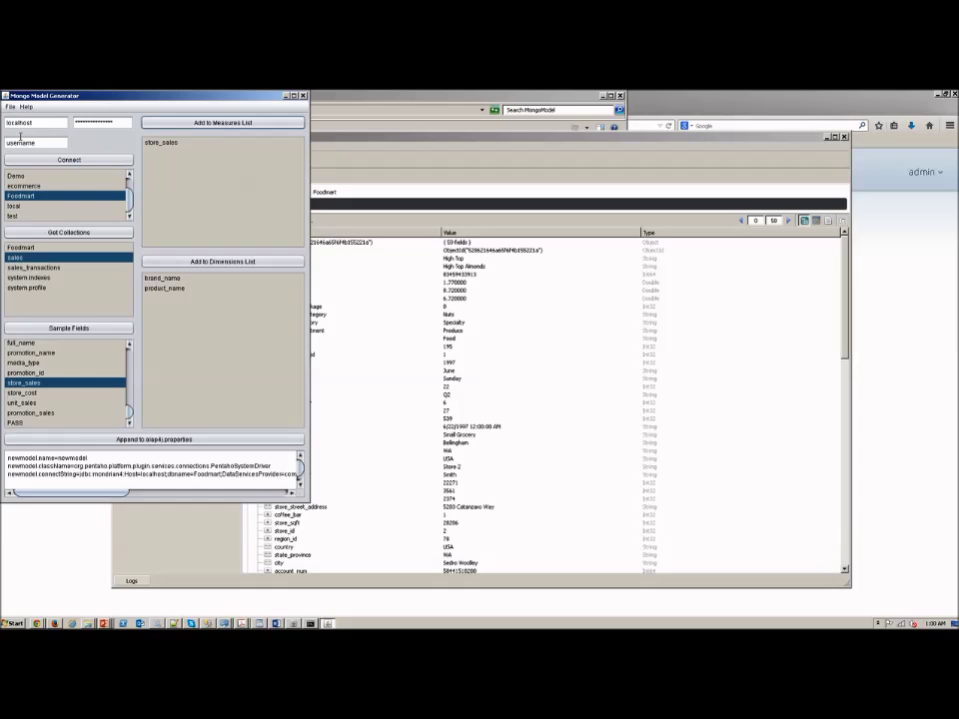
pyautogui.click(154, 439)
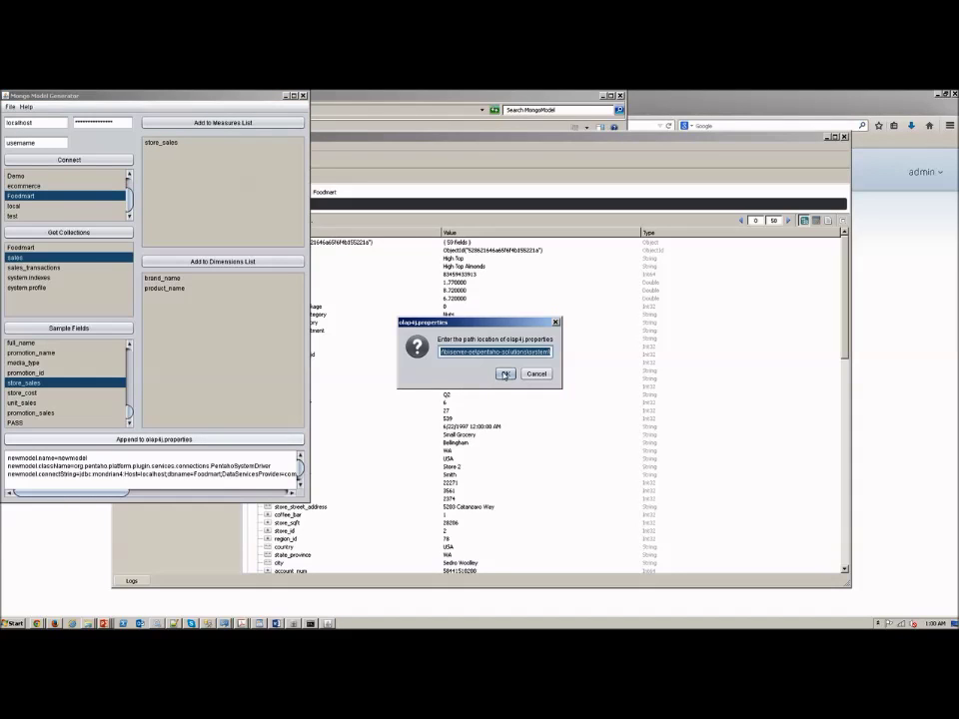
pyautogui.click(506, 375)
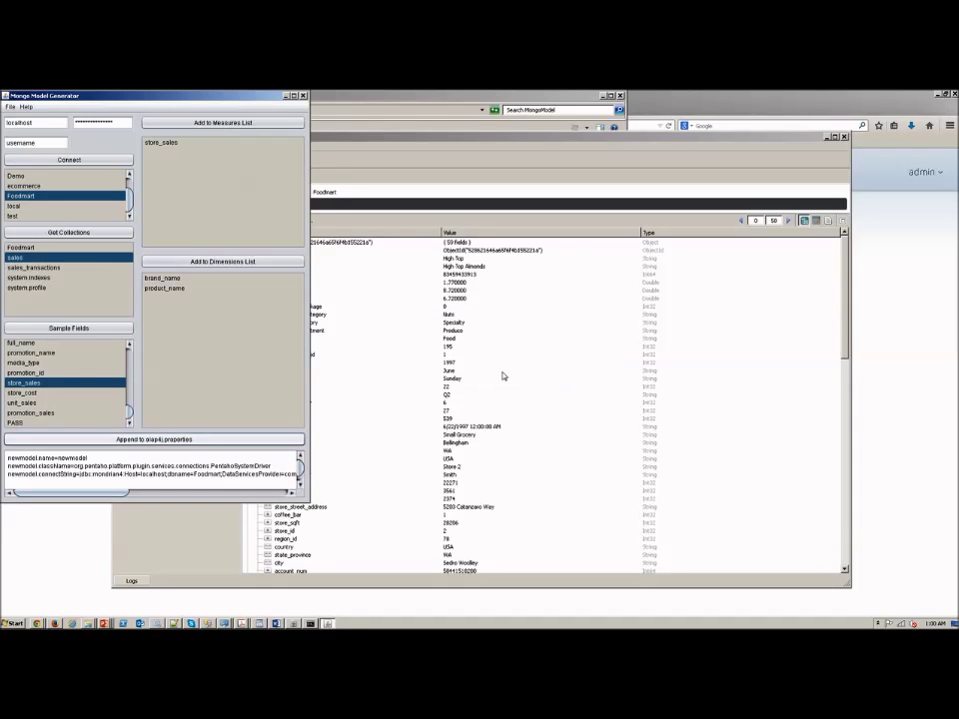
# Step: Check that newmodel is listed among the olap4j.properties entries
pyautogui.click(11, 107)
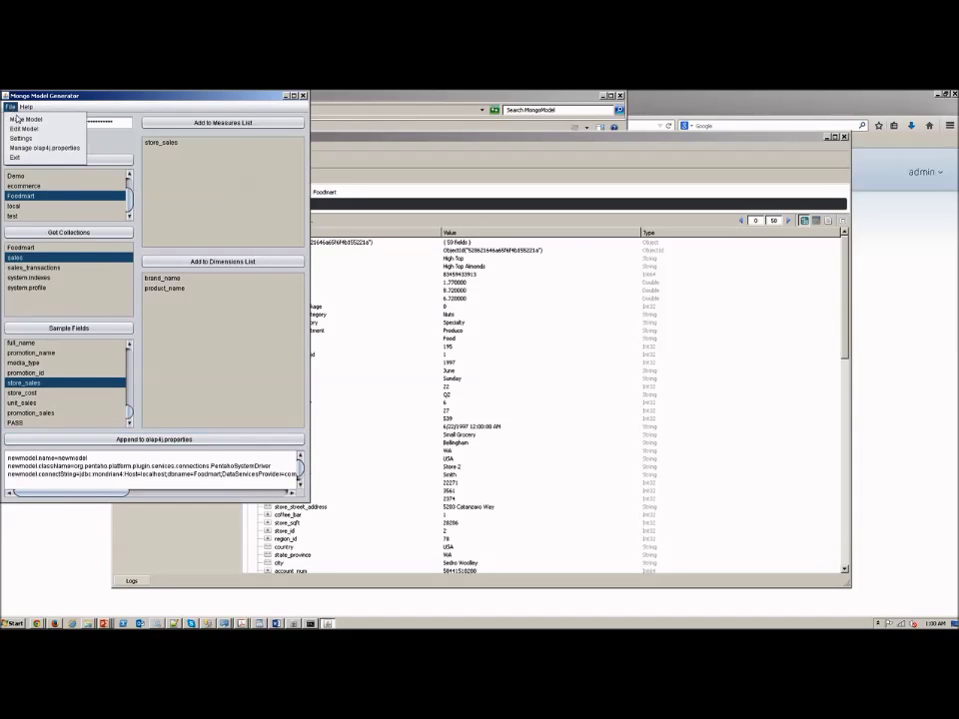
pyautogui.click(40, 148)
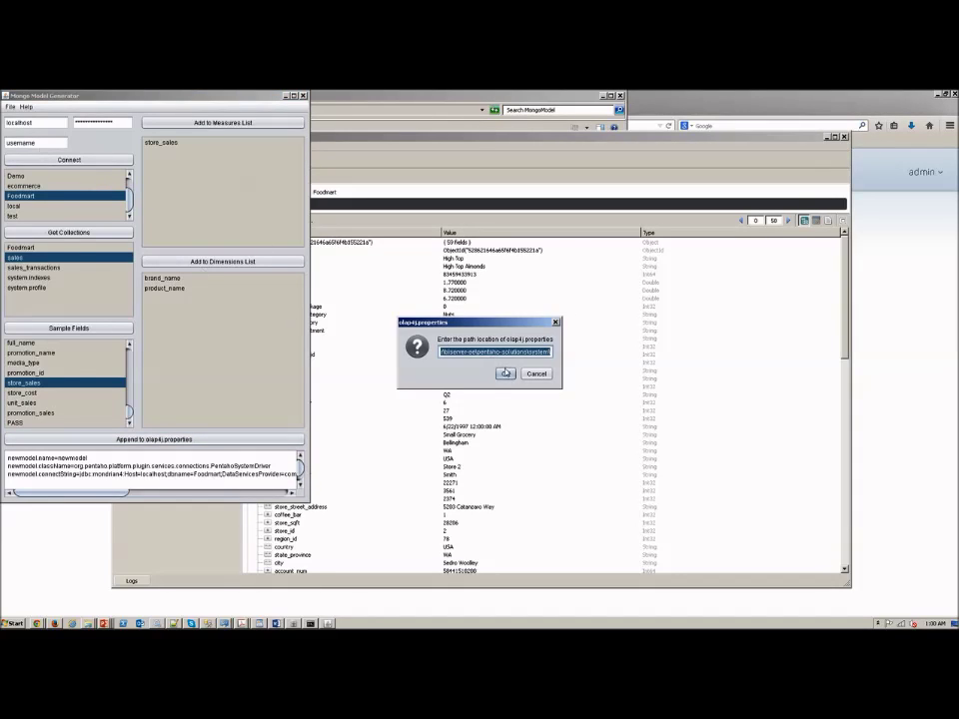
pyautogui.click(505, 373)
pyautogui.click(103, 272)
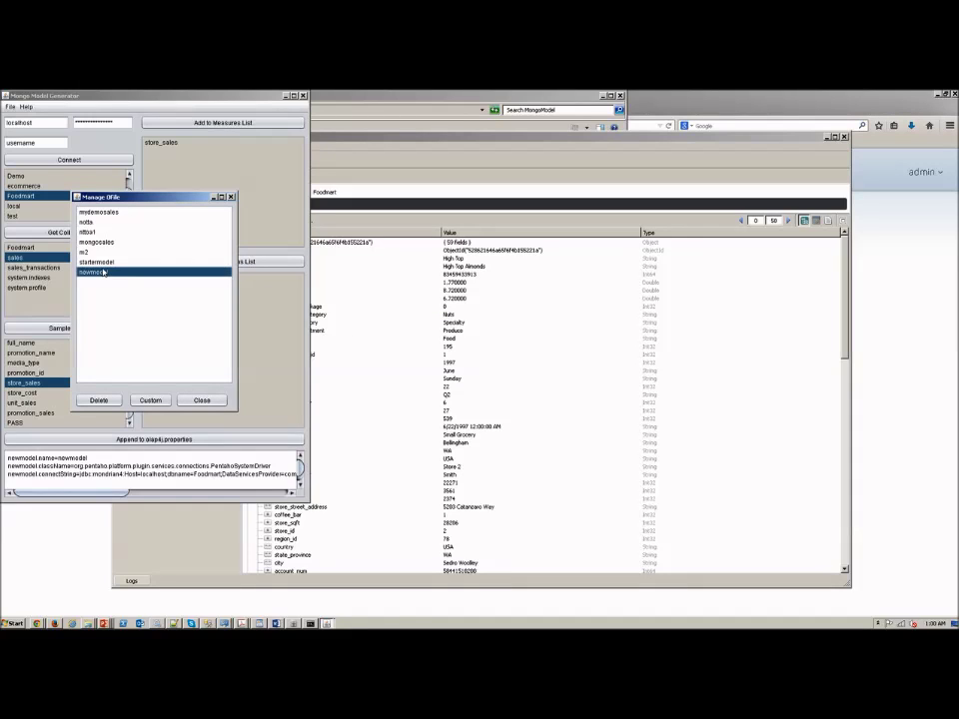
pyautogui.click(202, 400)
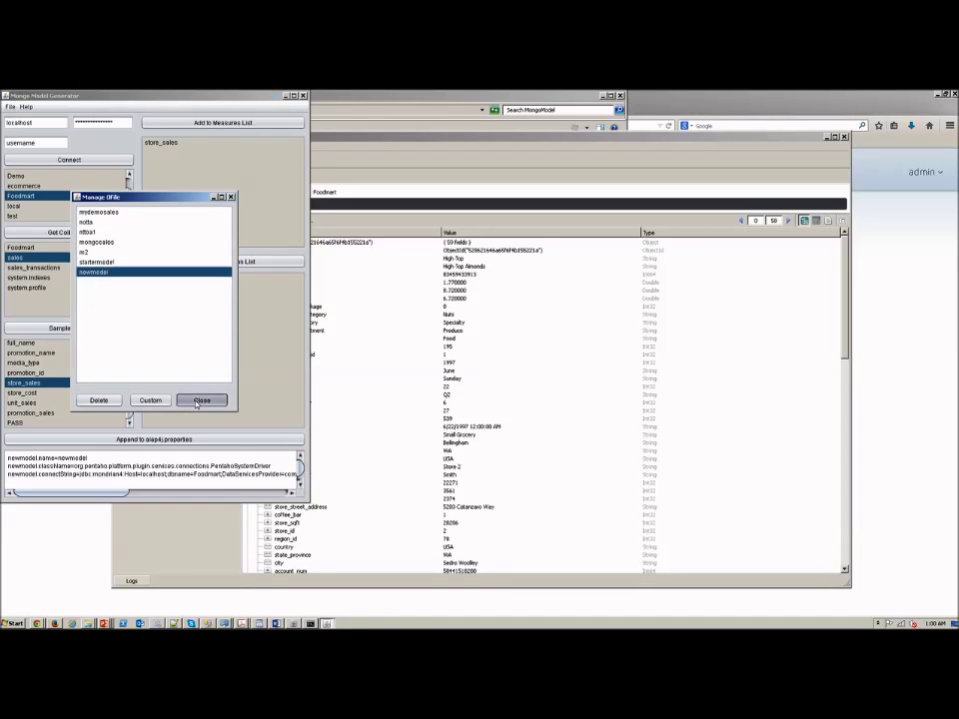
pyautogui.click(12, 107)
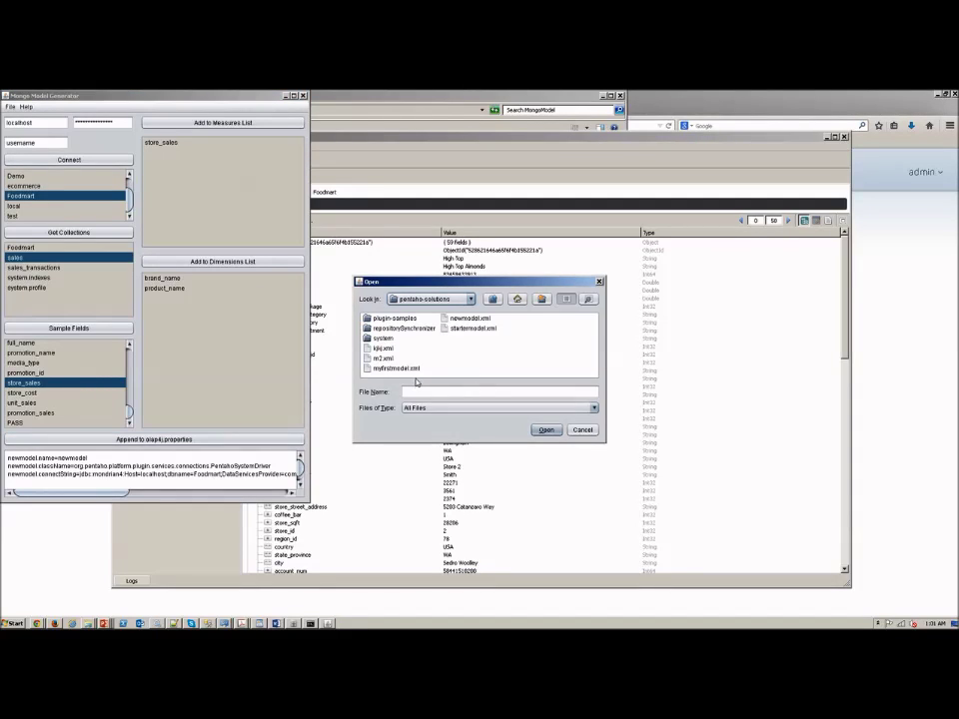
# Step: Open newmodel.xml in an enlarged editor and retype the measure's aggregator as 'sum'
pyautogui.doubleClick(470, 318)
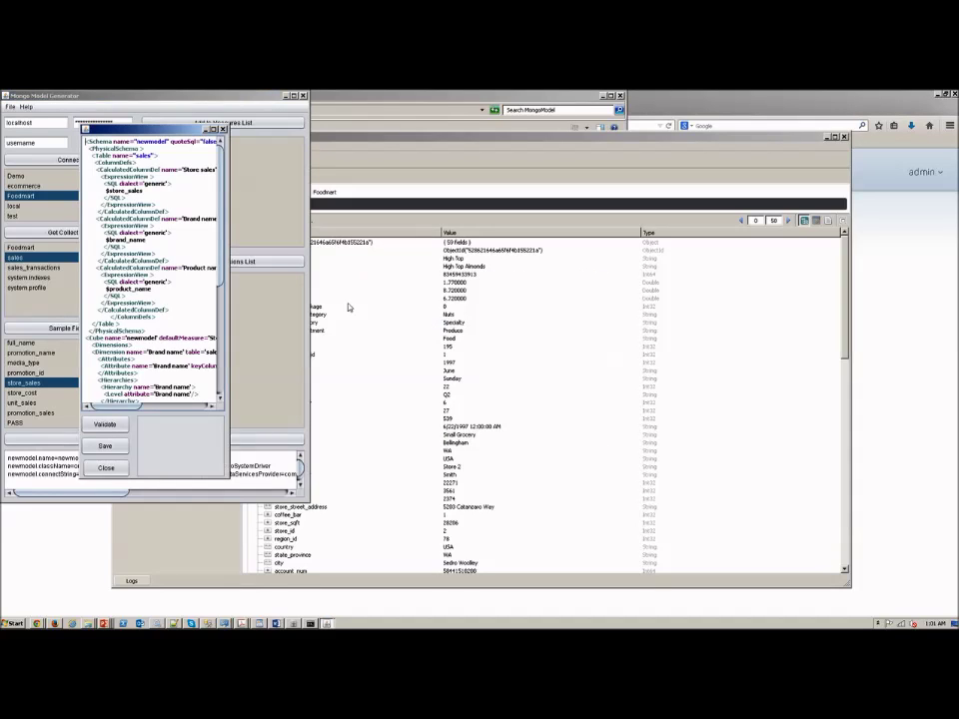
pyautogui.click(213, 129)
pyautogui.moveTo(229, 479); pyautogui.dragTo(548, 547)
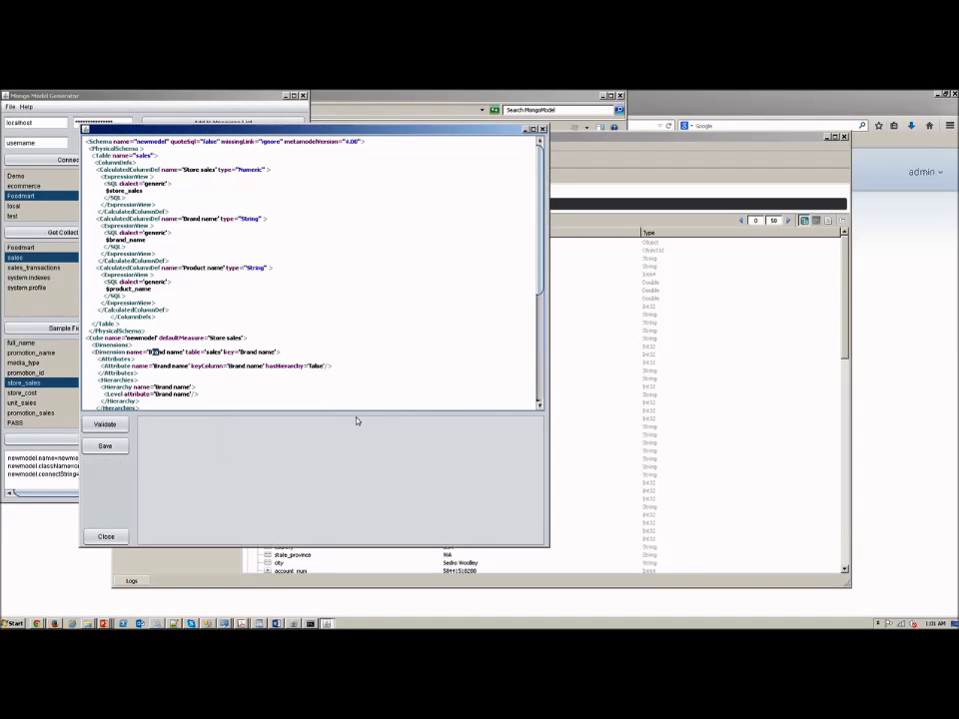
pyautogui.hotkey('ctrl', 'End')
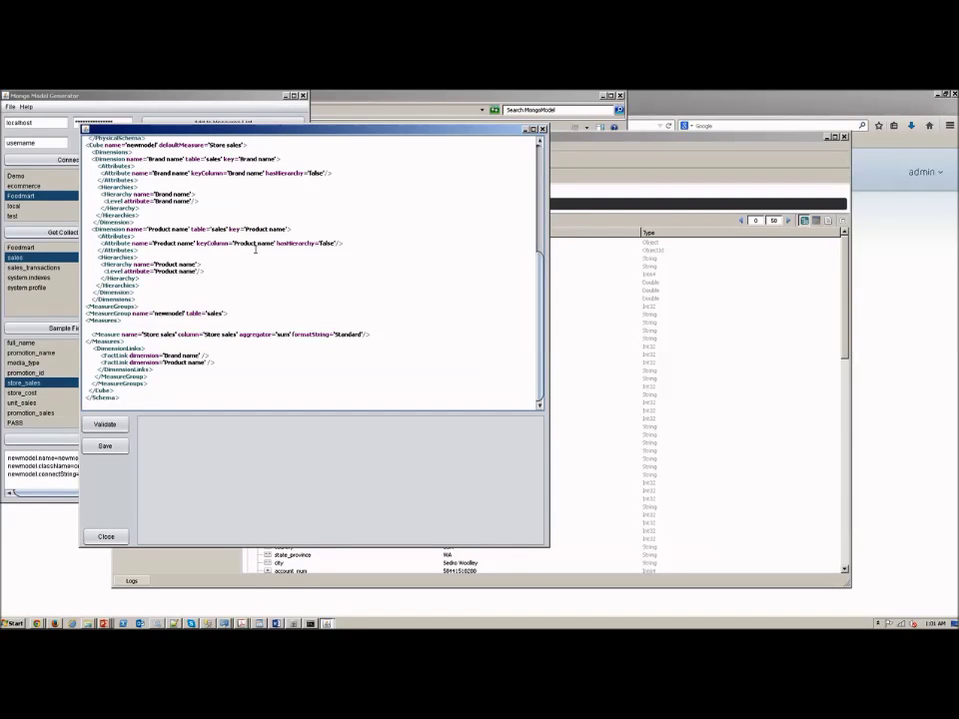
pyautogui.doubleClick(286, 335)
pyautogui.press('BackSpace')
pyautogui.write('sum')
# Step: Restore the closing </Cube> tag, validate until the schema passes, and close the editor
pyautogui.click(132, 390)
pyautogui.press('BackSpace')
pyautogui.press('BackSpace')
pyautogui.press('BackSpace')
pyautogui.press('BackSpace')
pyautogui.press('BackSpace')
pyautogui.press('BackSpace')
pyautogui.press('BackSpace')
pyautogui.press('BackSpace')
pyautogui.click(103, 425)
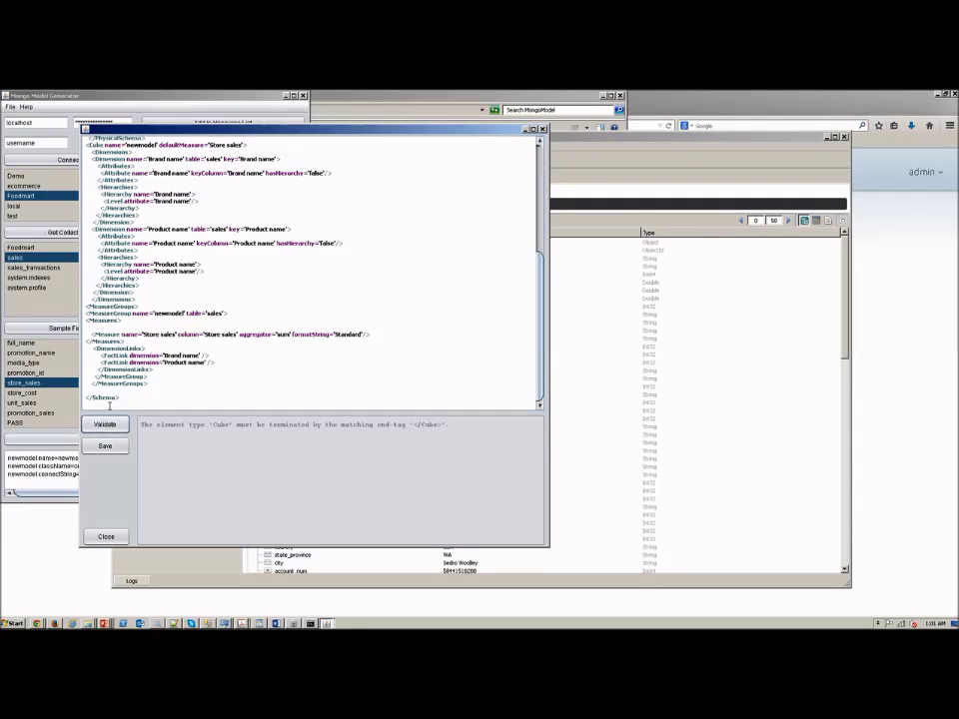
pyautogui.write('</Cube>')
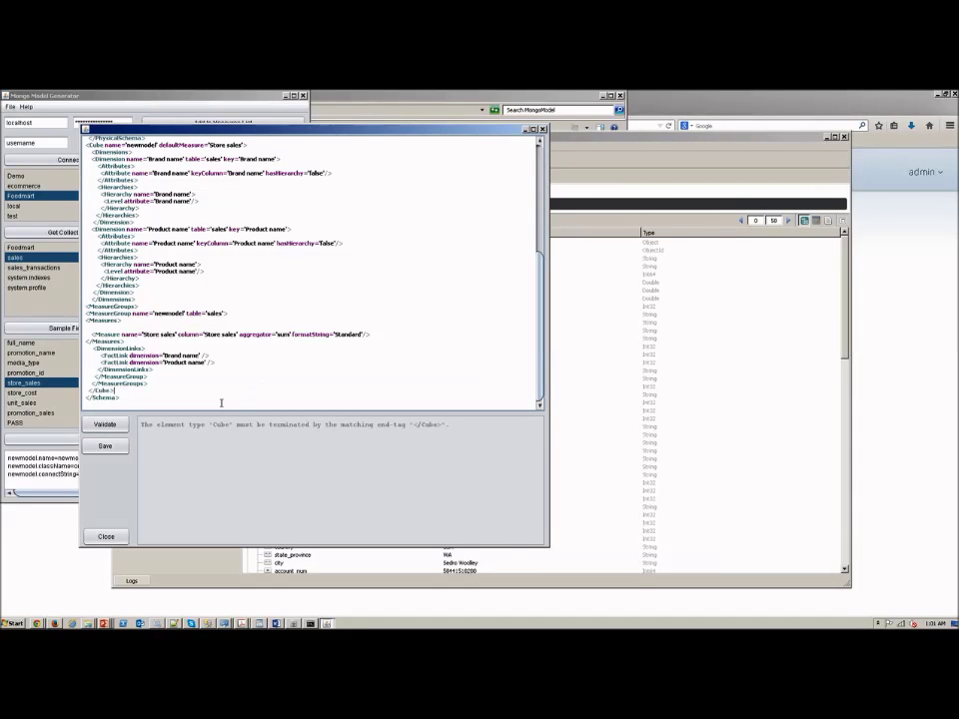
pyautogui.click(115, 426)
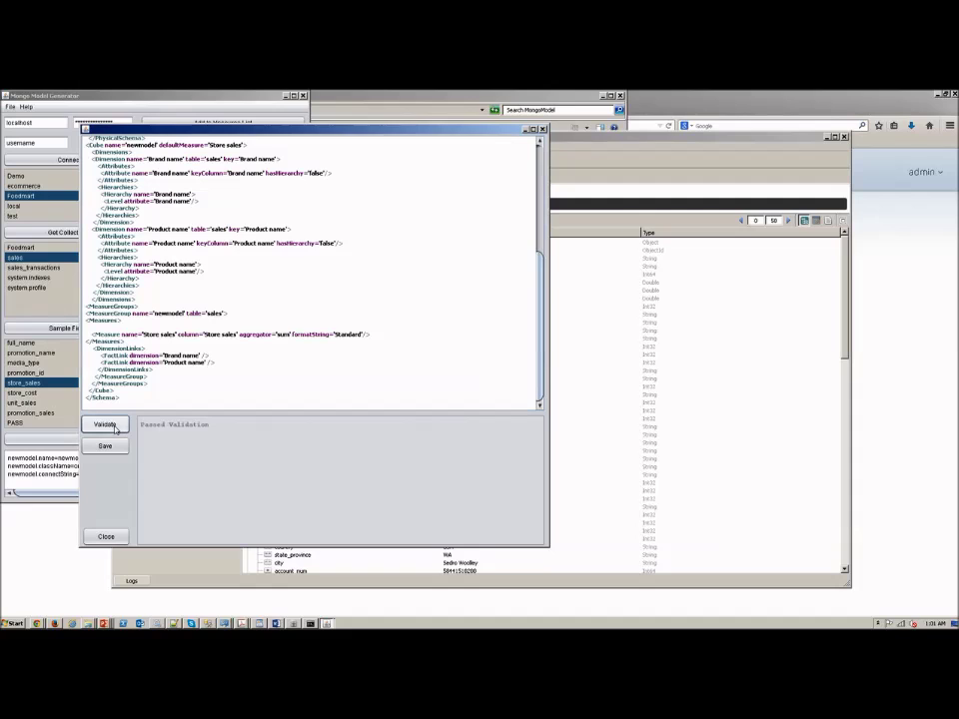
pyautogui.click(101, 536)
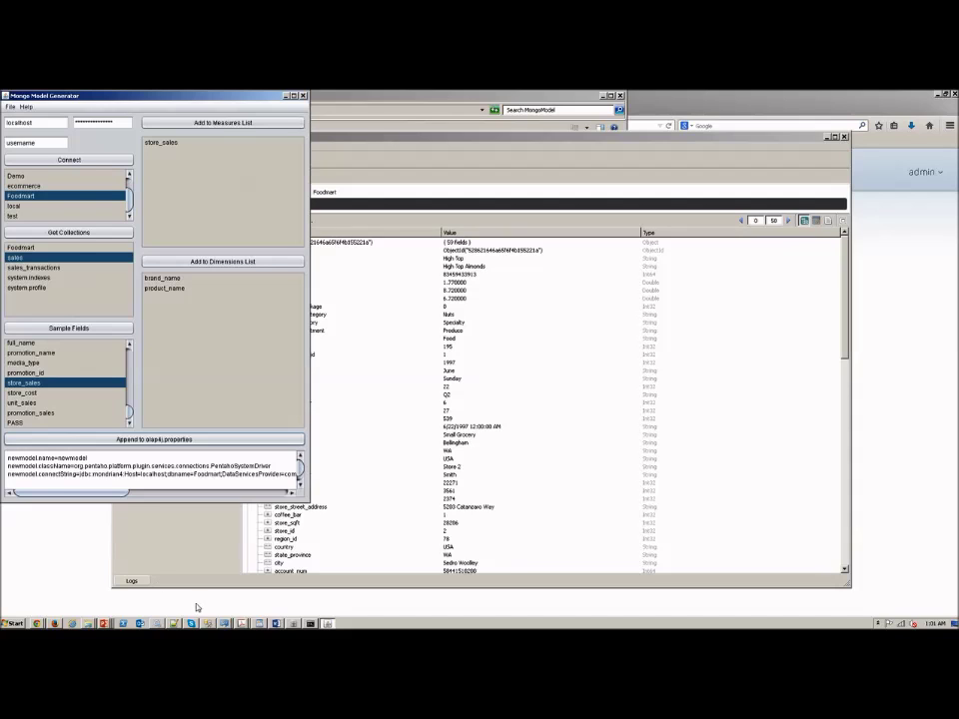
# Step: Restart the Pentaho BA Server service from the Services window
pyautogui.click(157, 623)
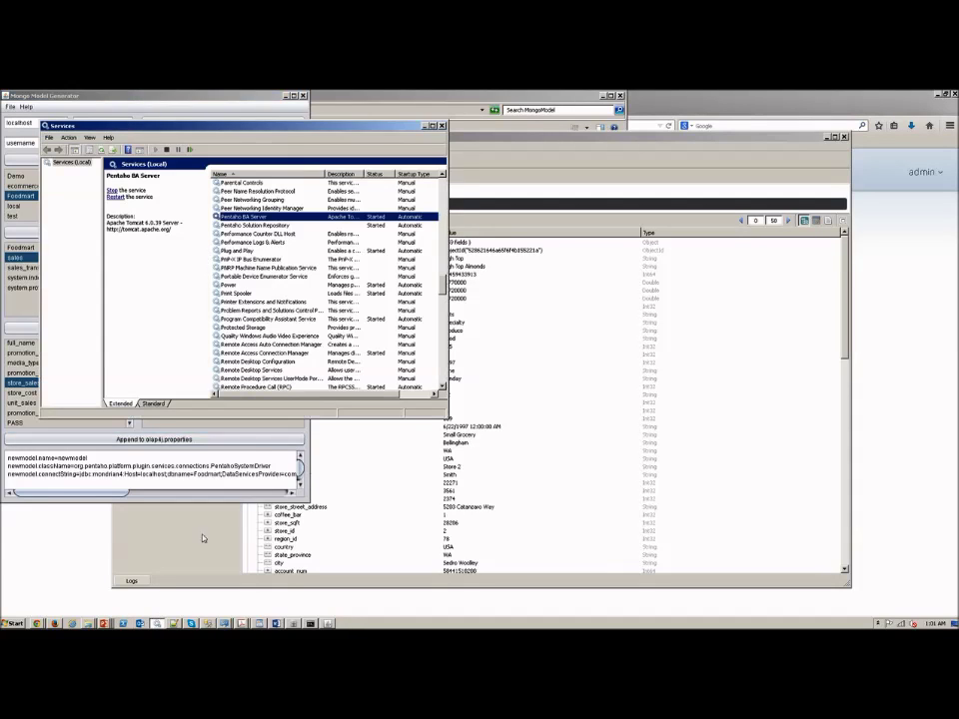
pyautogui.rightClick(299, 218)
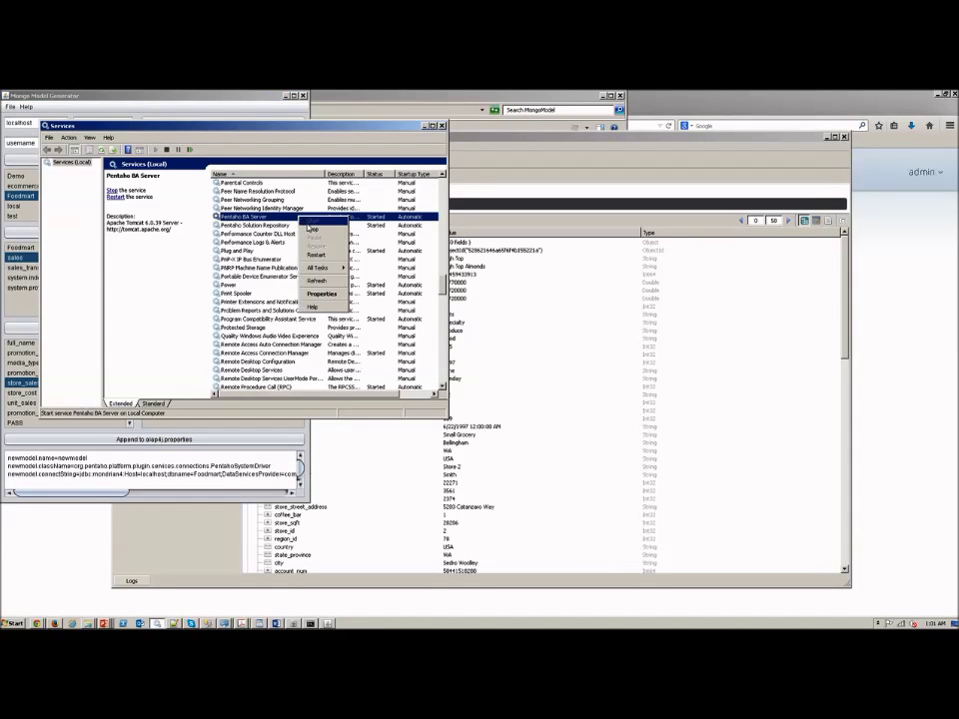
pyautogui.click(315, 255)
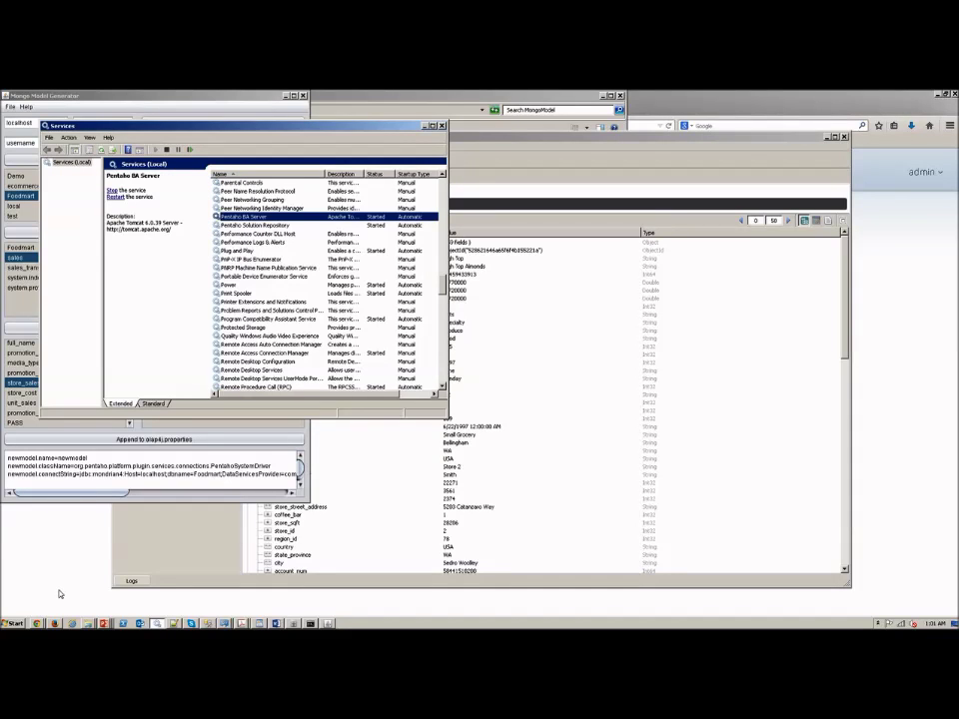
# Step: Reload the Pentaho User Console page and sign in with the administrator account
pyautogui.hotkey('alt', 'Tab')
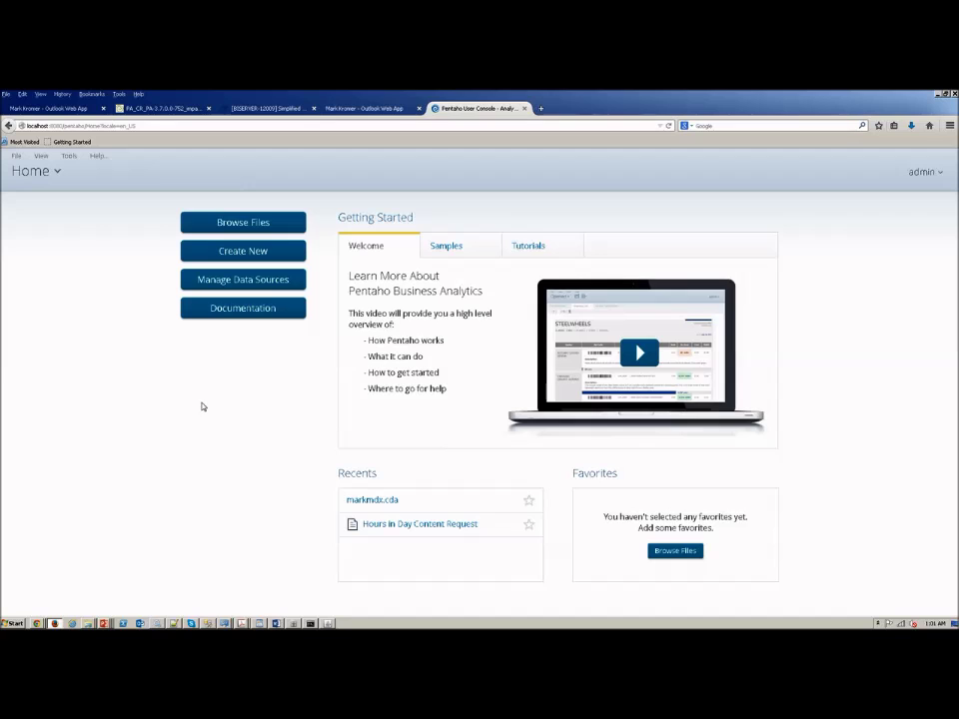
pyautogui.press('F5')
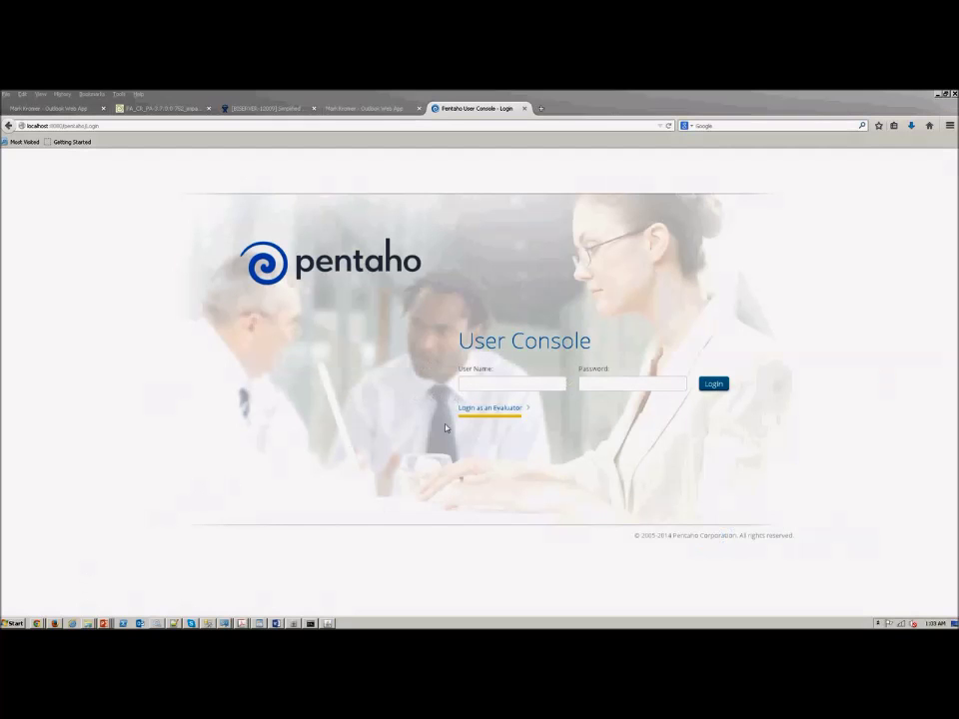
pyautogui.click(512, 382)
pyautogui.write('admin')
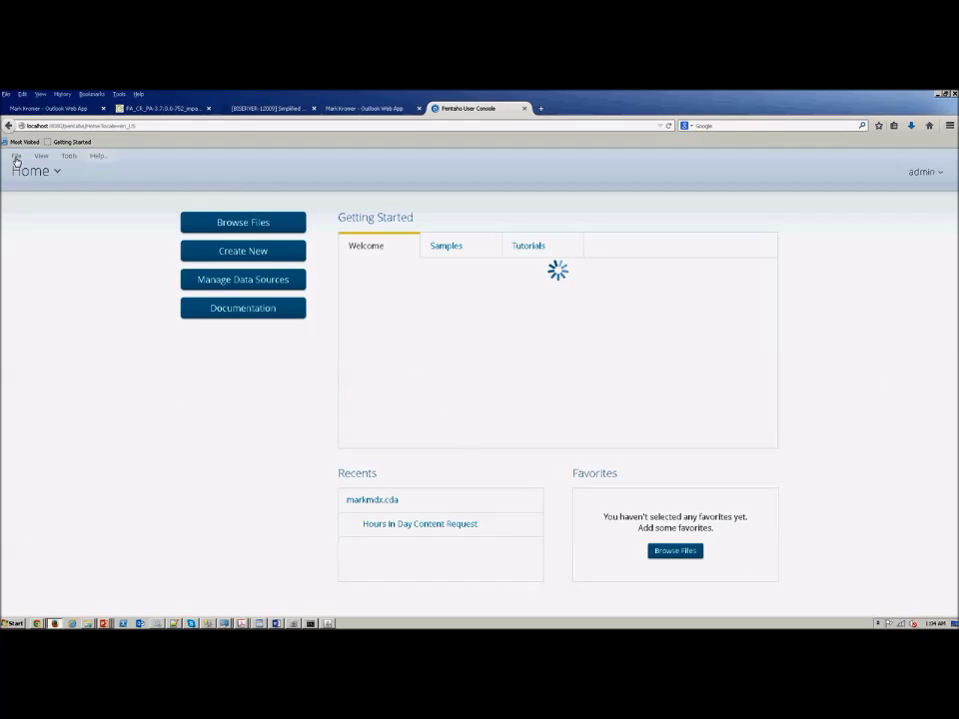
# Step: Create a new Analysis Report using the 'newmodel: newmodel' data source
pyautogui.click(16, 161)
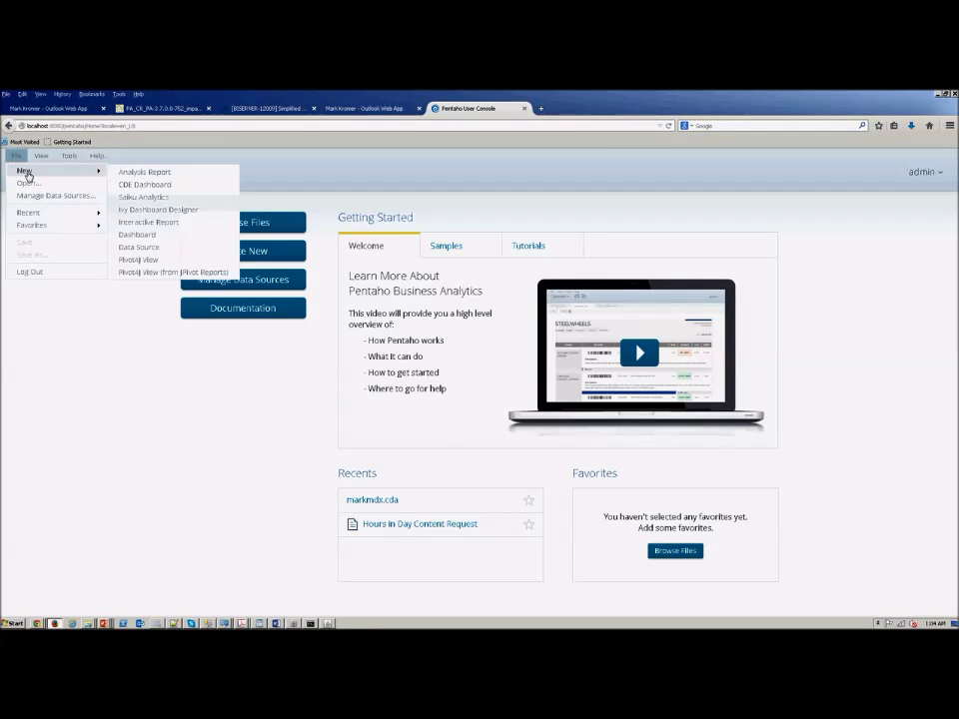
pyautogui.moveTo(78, 168)
pyautogui.click(129, 171)
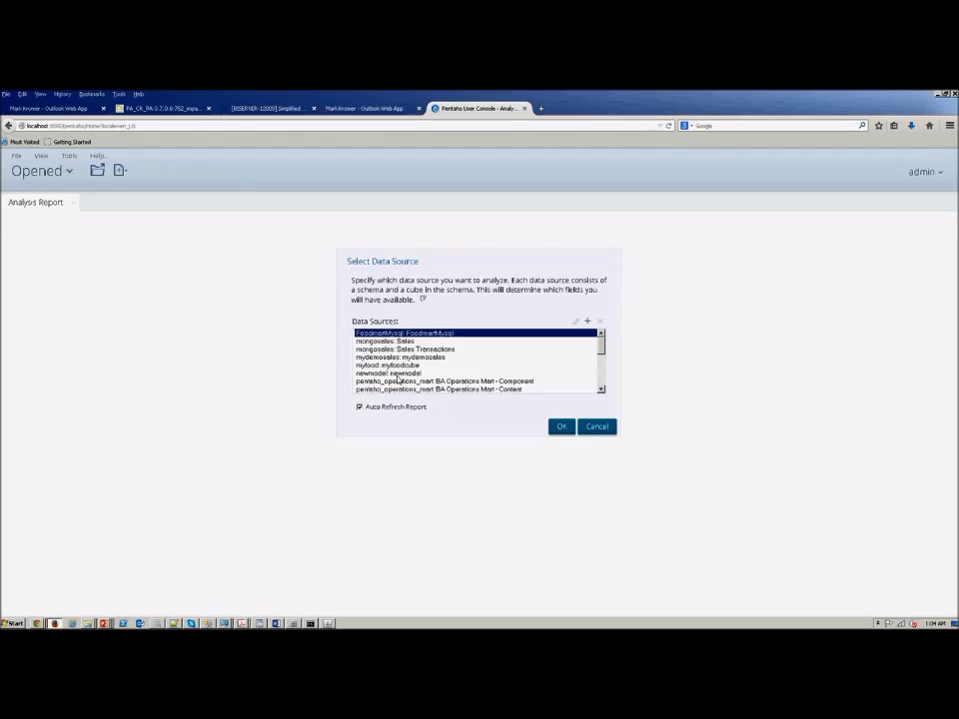
pyautogui.click(398, 373)
pyautogui.click(561, 427)
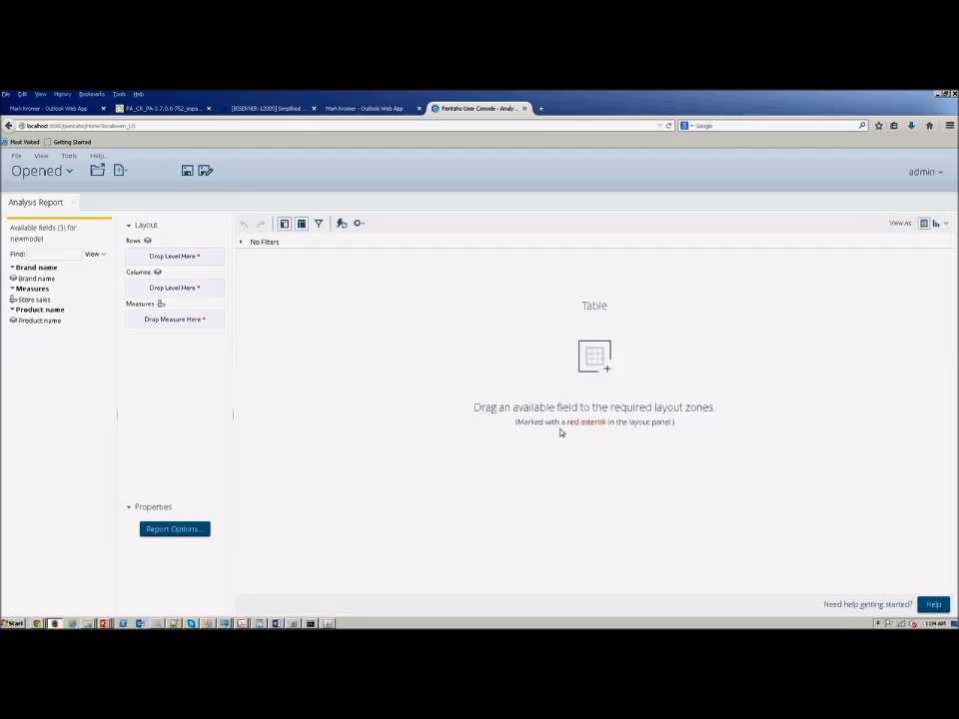
# Step: Put Store sales in Measures, and Brand name then Product name in Rows
pyautogui.moveTo(34, 300); pyautogui.dragTo(160, 321)
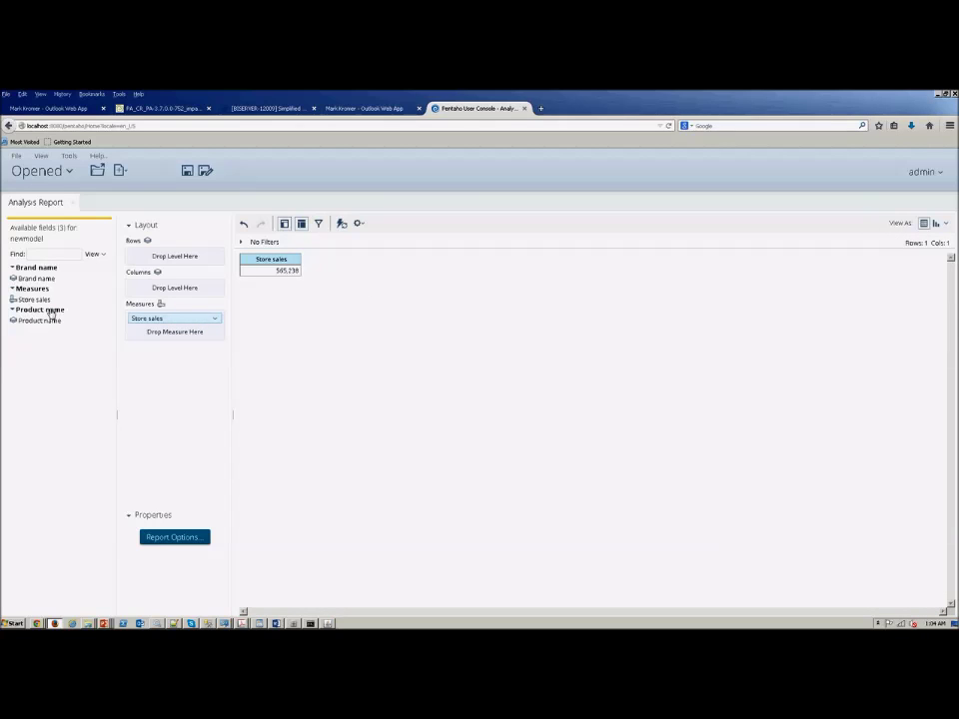
pyautogui.moveTo(44, 300); pyautogui.dragTo(164, 260)
pyautogui.moveTo(34, 278); pyautogui.dragTo(154, 262)
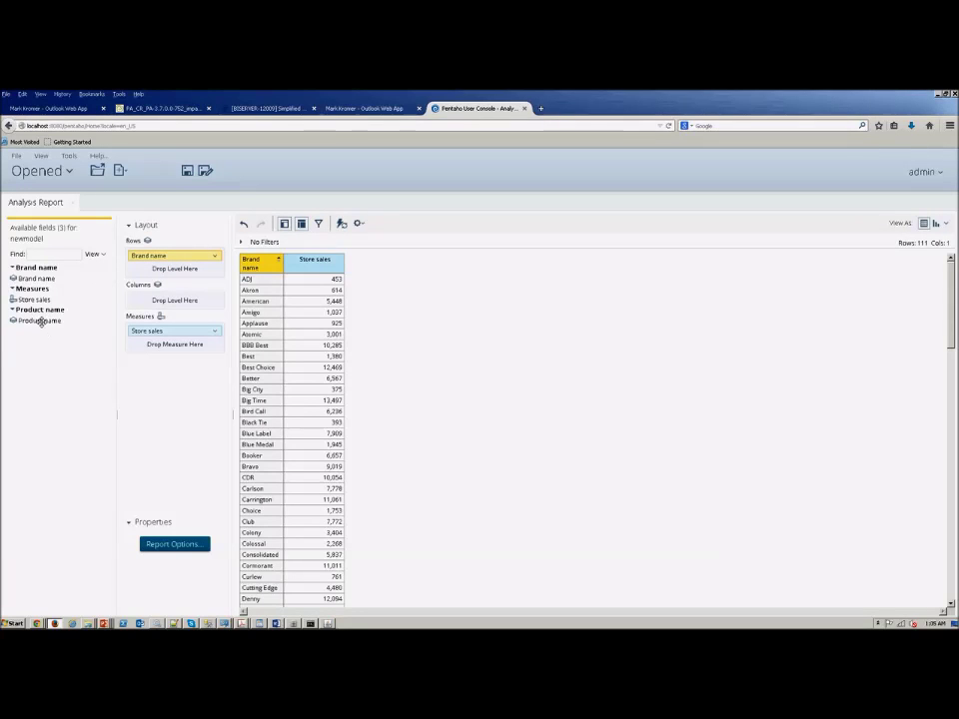
pyautogui.moveTo(40, 320); pyautogui.dragTo(170, 277)
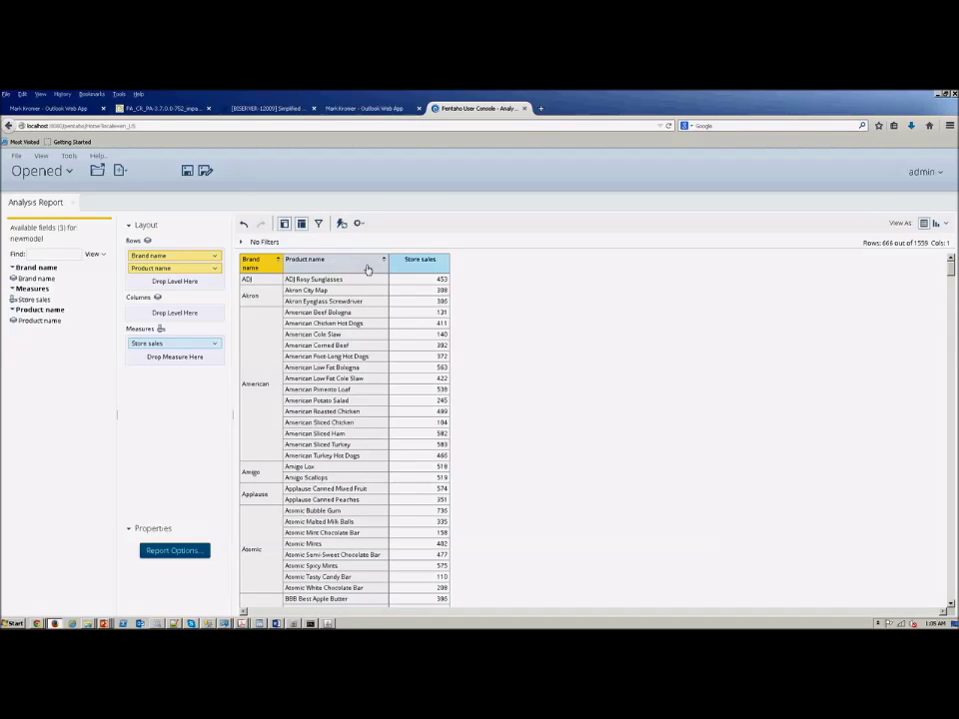
# Step: Format the Store sales column as Currency with a $ symbol and 0 decimals
pyautogui.click(421, 262)
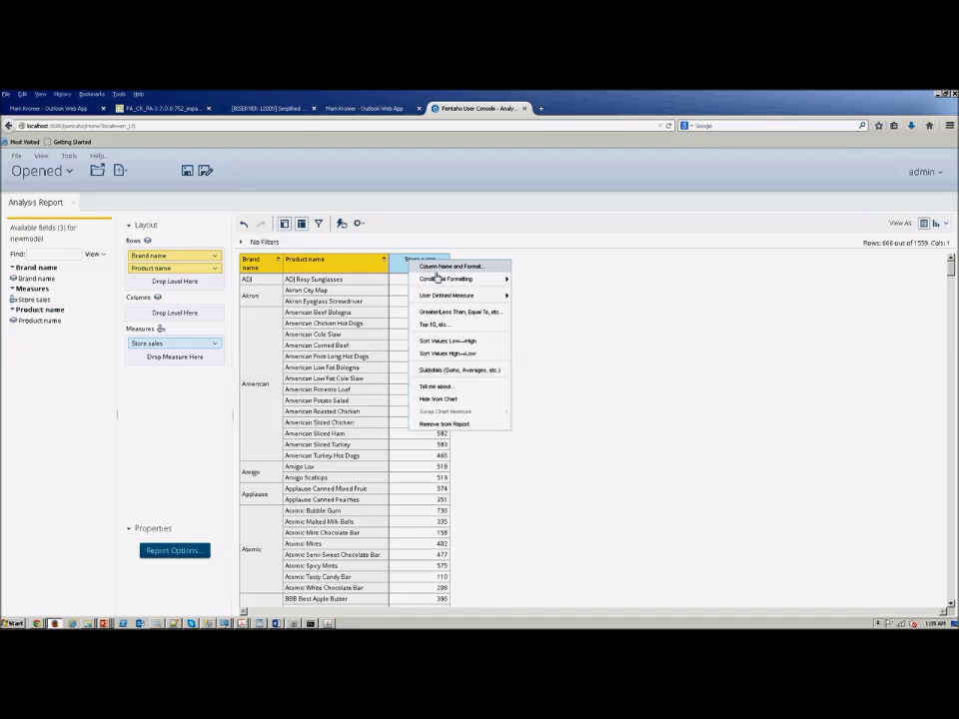
pyautogui.moveTo(441, 280)
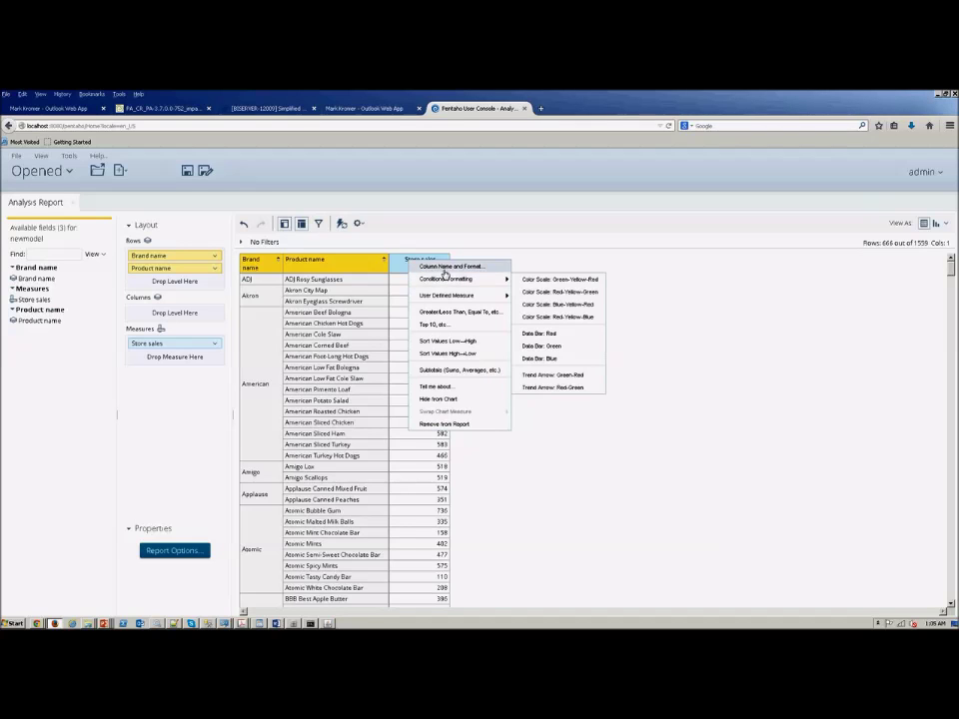
pyautogui.click(440, 267)
pyautogui.click(447, 404)
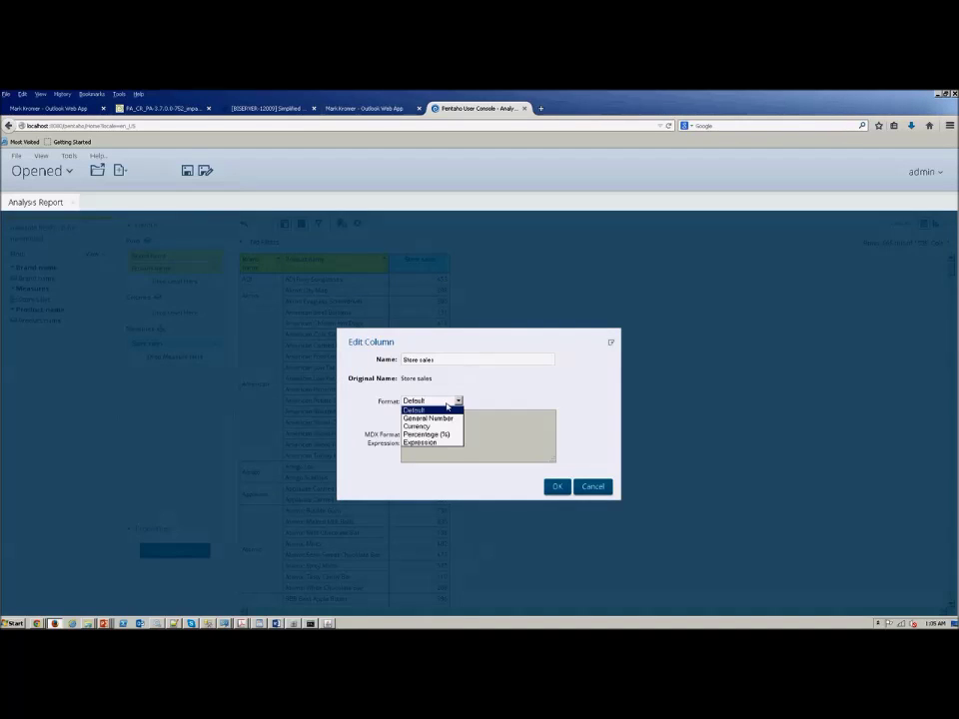
pyautogui.click(429, 425)
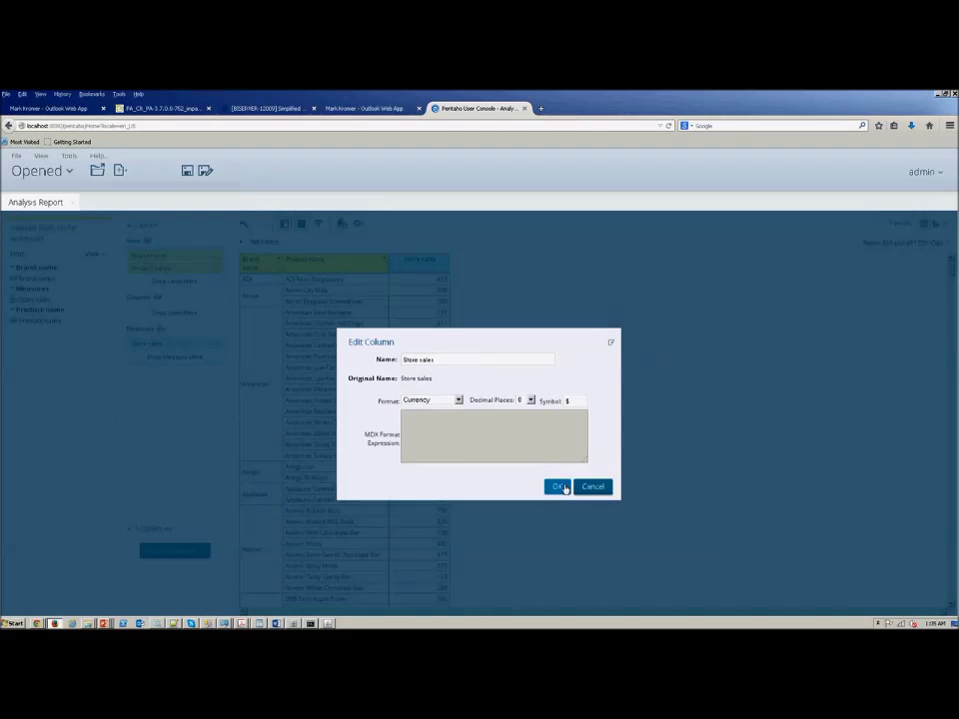
pyautogui.click(559, 487)
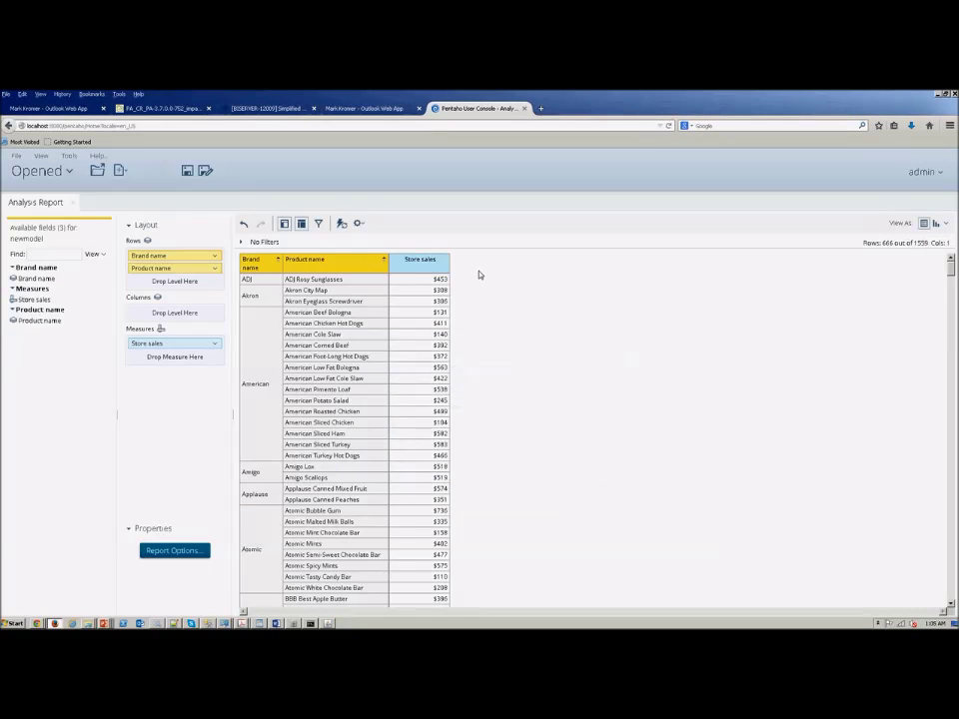